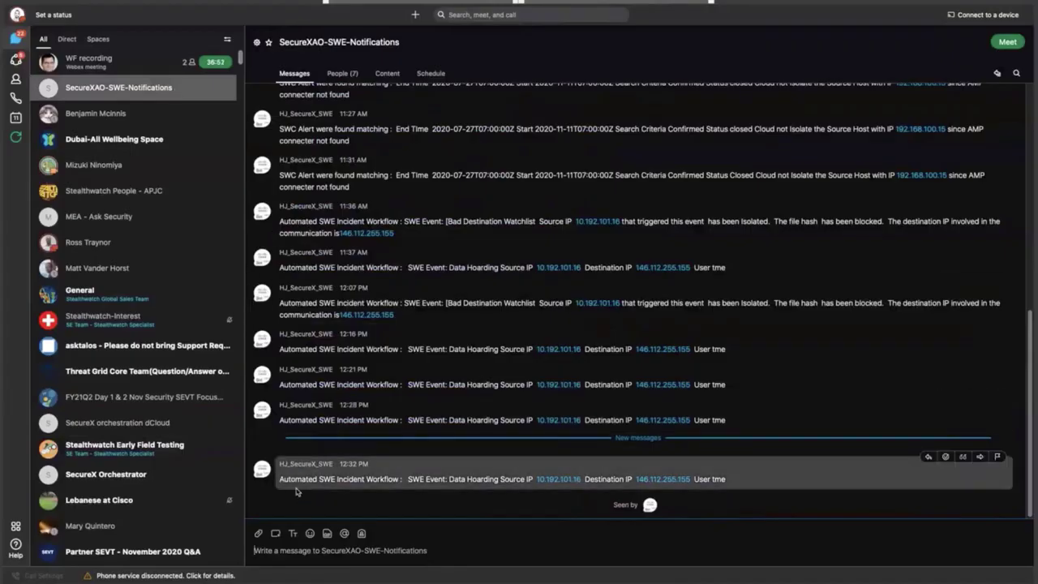
# Highlight 'Automated SWE', 'Data Hoarding' and the user name in the newest notification, then go to Stealthwatch
pyautogui.moveTo(280, 480); pyautogui.dragTo(338, 480)
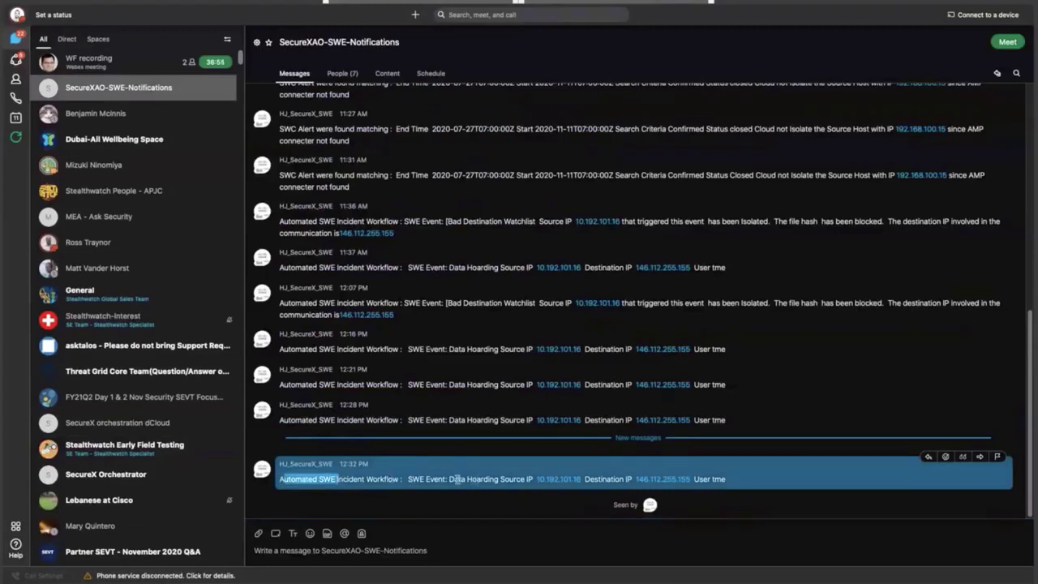
pyautogui.moveTo(456, 480); pyautogui.dragTo(505, 480)
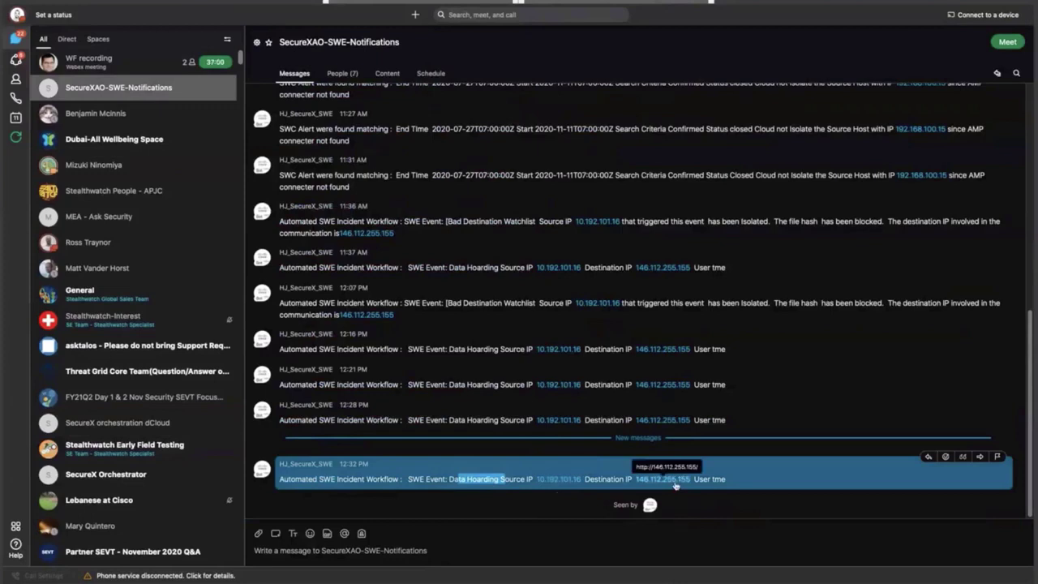
pyautogui.moveTo(712, 481); pyautogui.dragTo(721, 481)
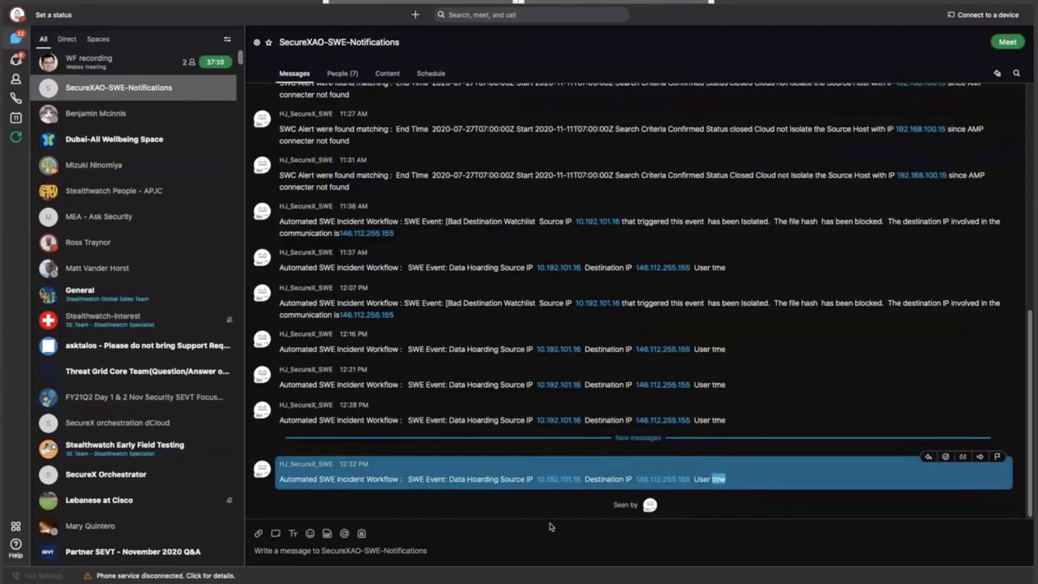
pyautogui.hotkey('ctrl', 'Right')
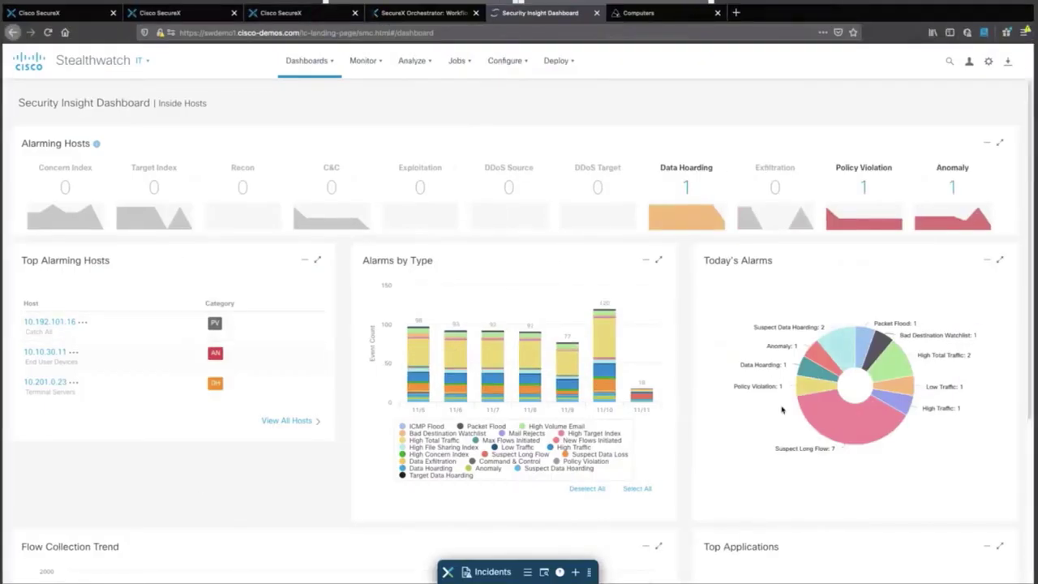
pyautogui.click(489, 573)
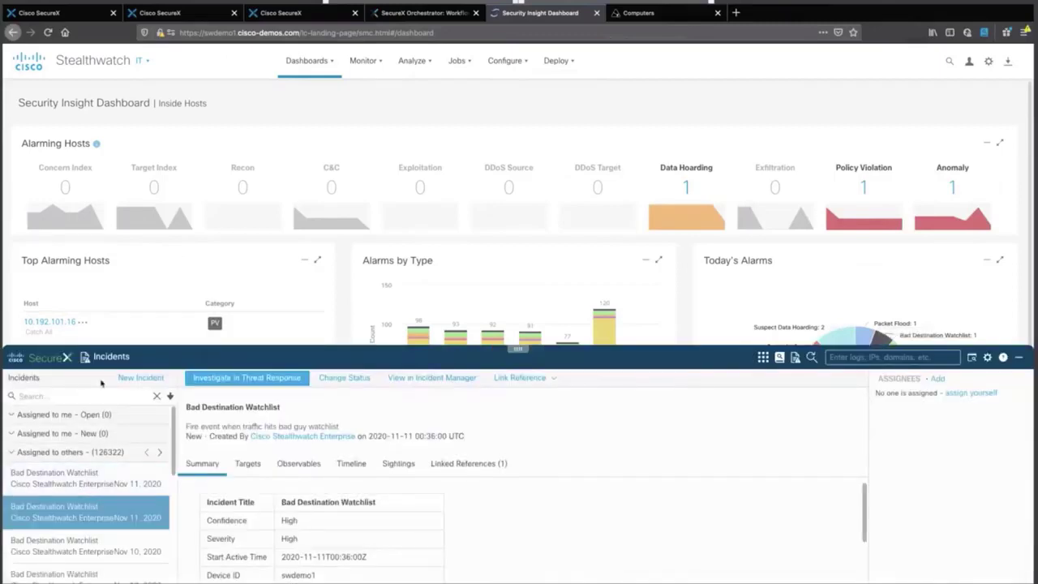
pyautogui.click(69, 481)
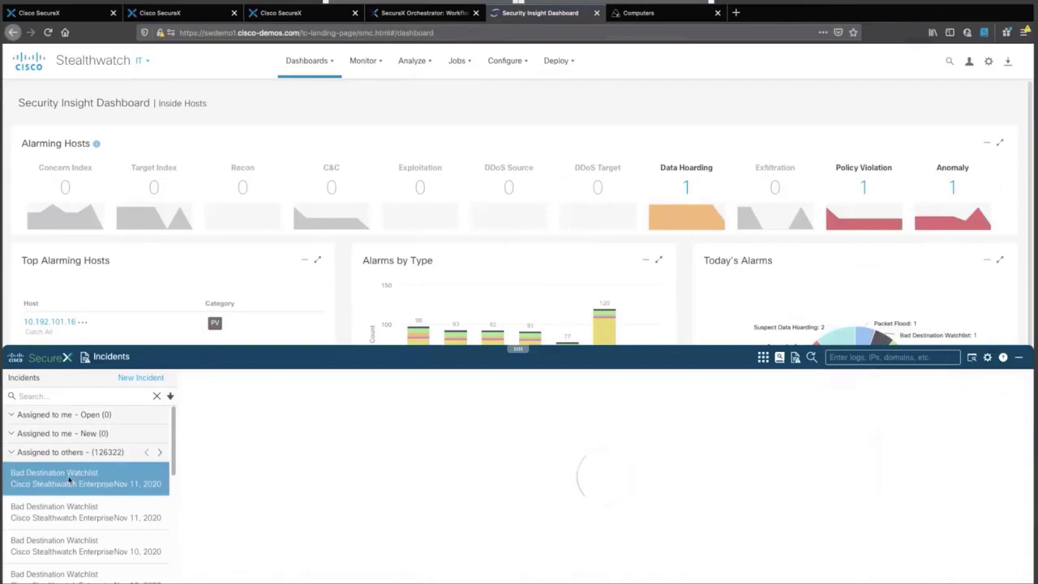
pyautogui.click(298, 464)
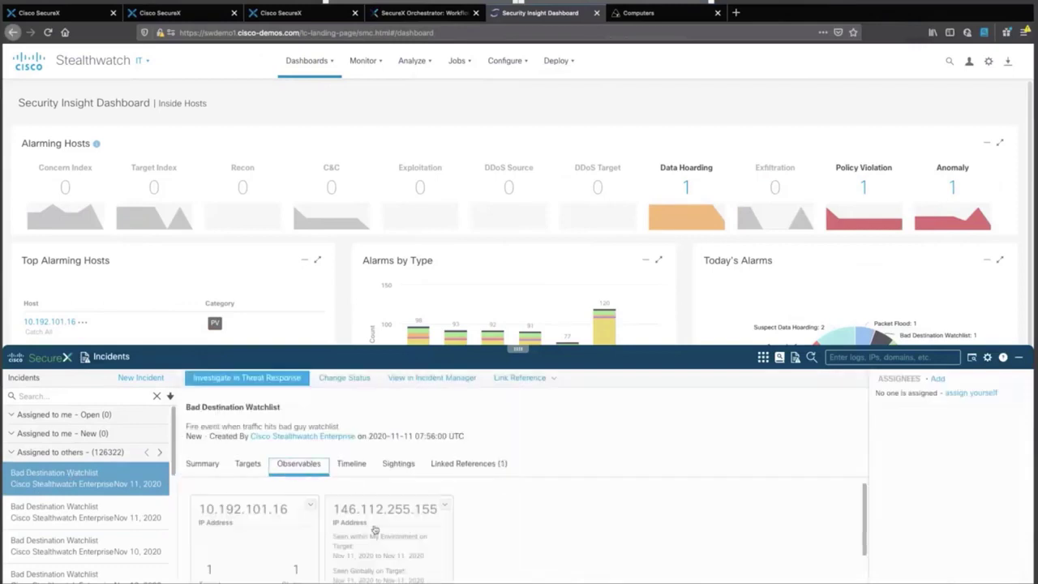
pyautogui.moveTo(243, 525)
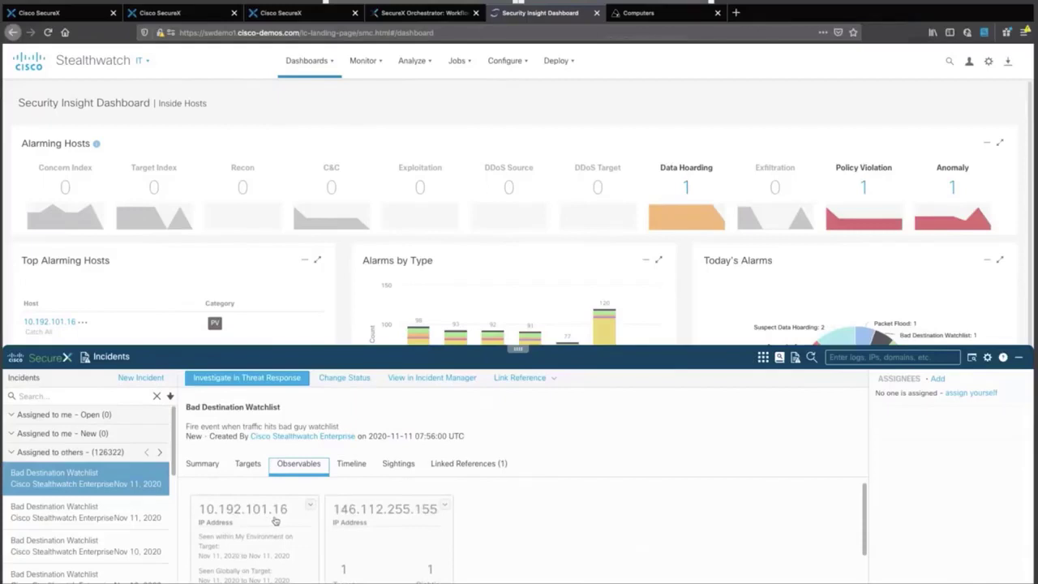
pyautogui.moveTo(430, 512)
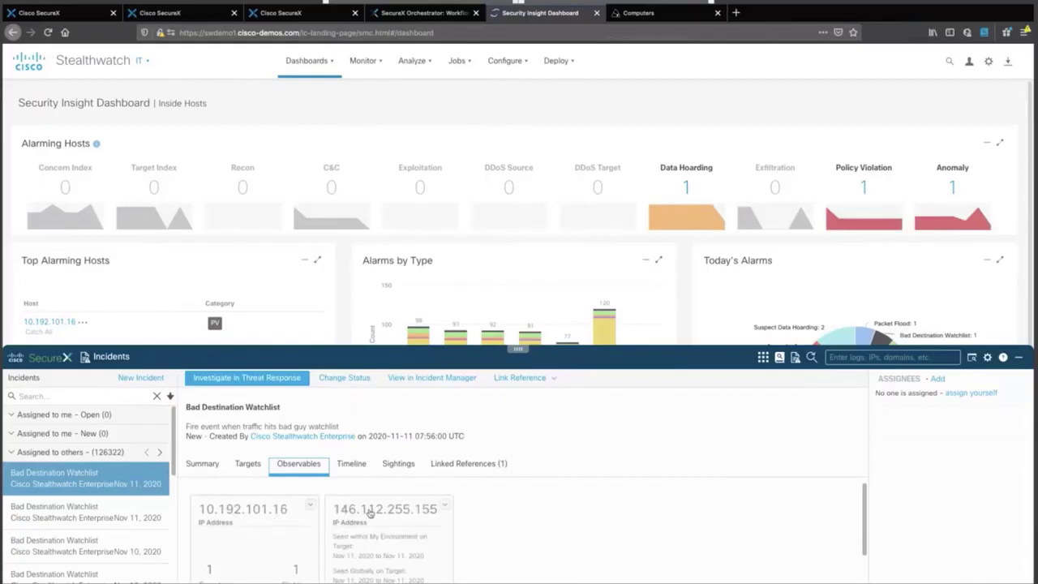
pyautogui.scroll(-1, 482, 529)
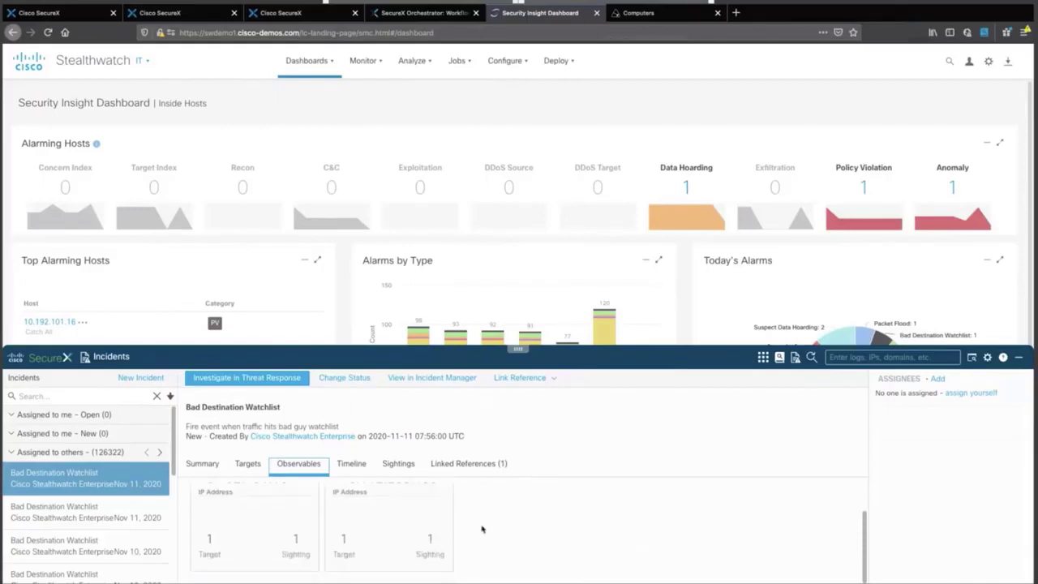
pyautogui.click(351, 465)
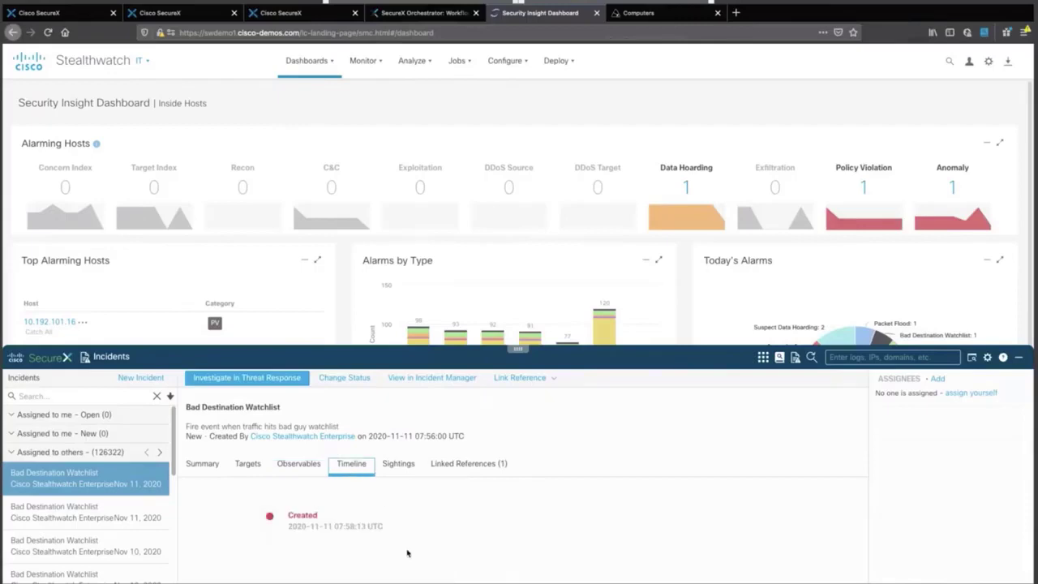
pyautogui.click(403, 465)
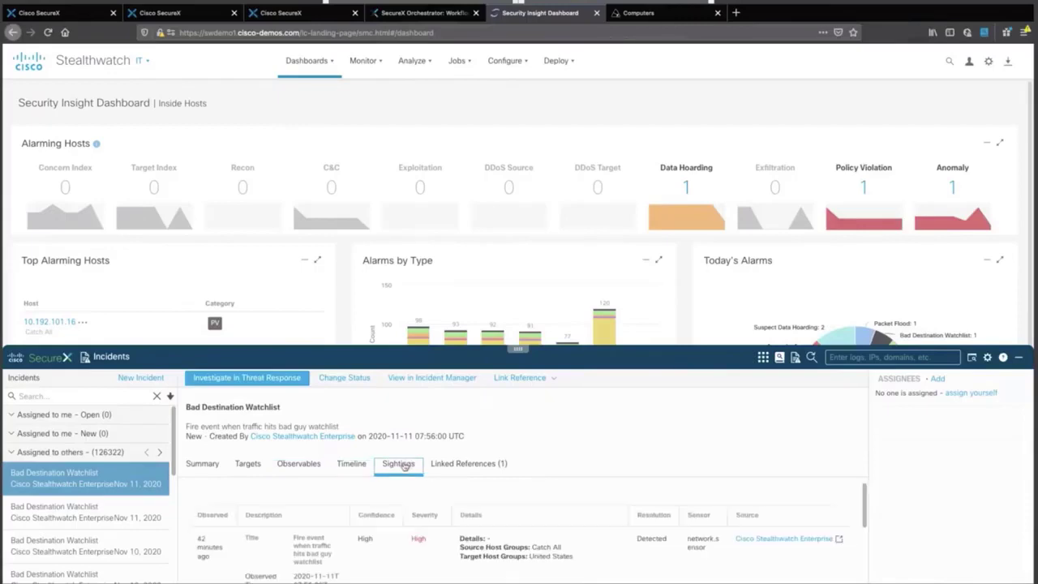
pyautogui.scroll(-1, 318, 559)
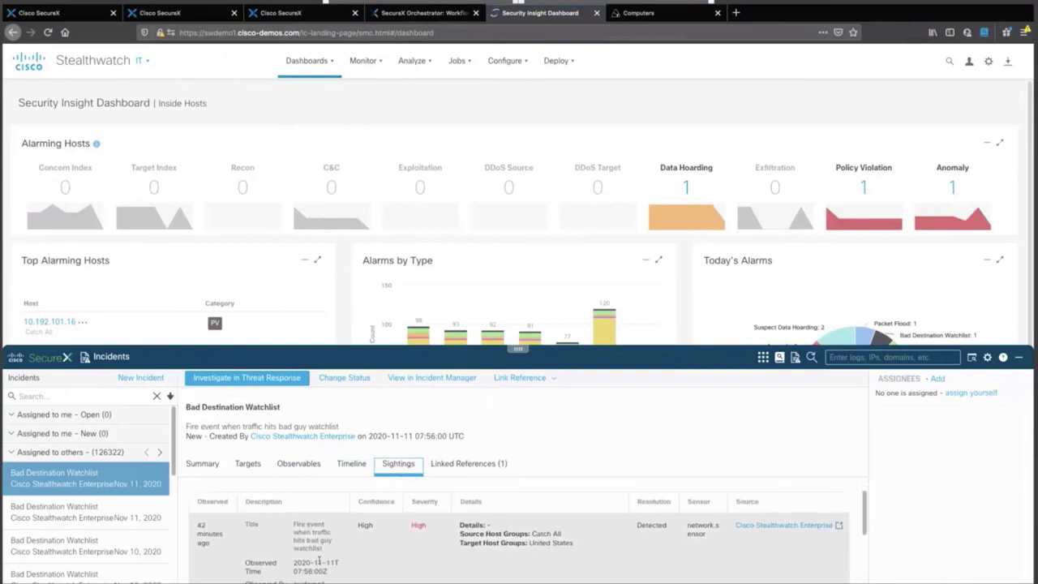
pyautogui.scroll(-3, 318, 560)
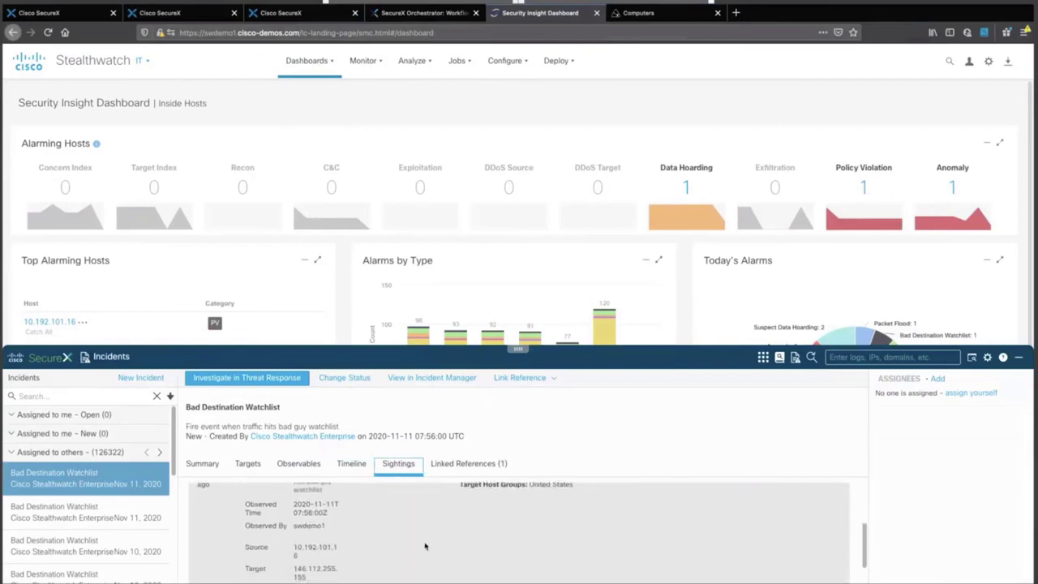
pyautogui.scroll(3, 458, 553)
pyautogui.scroll(-3, 458, 553)
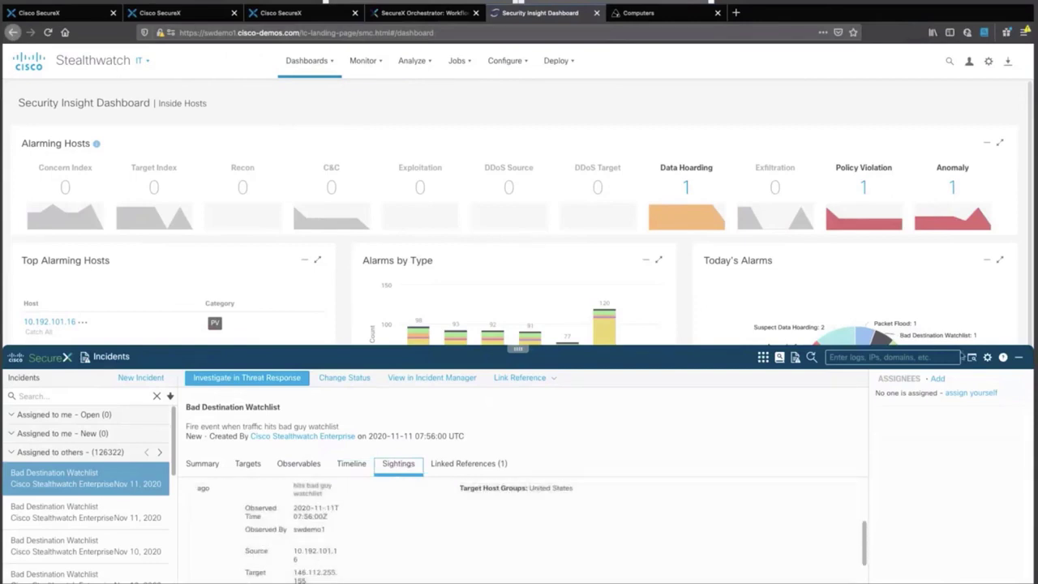
pyautogui.click(1020, 357)
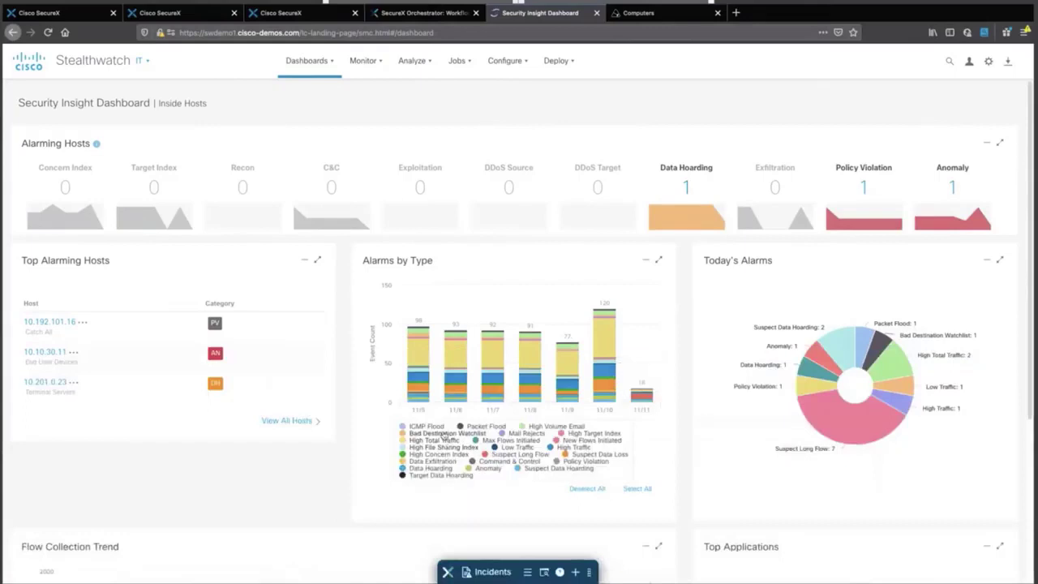
# Filter the alarm chart to show only Bad Destination Watchlist alarms
pyautogui.click(444, 436)
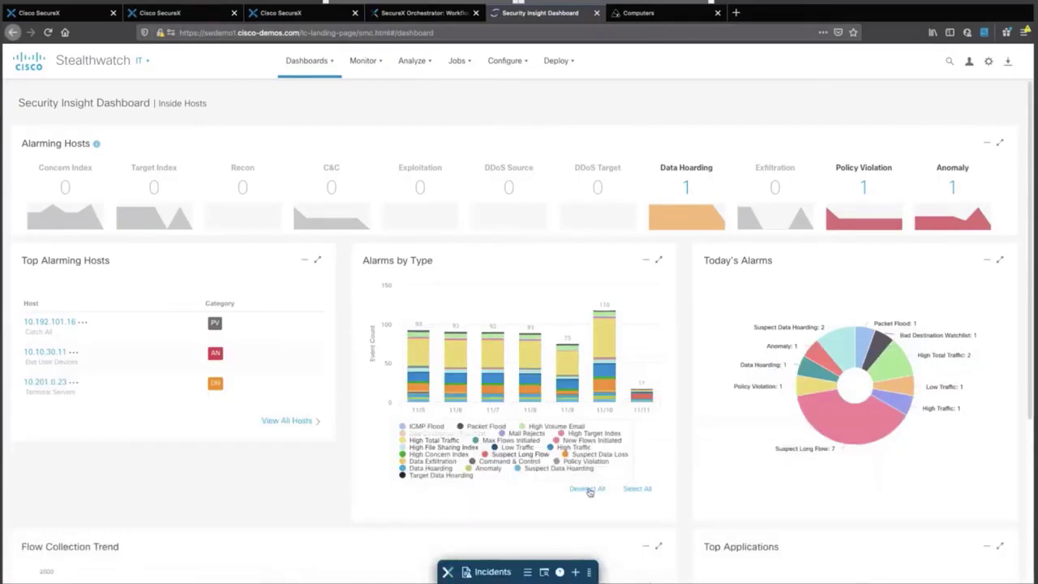
pyautogui.click(587, 489)
pyautogui.click(442, 434)
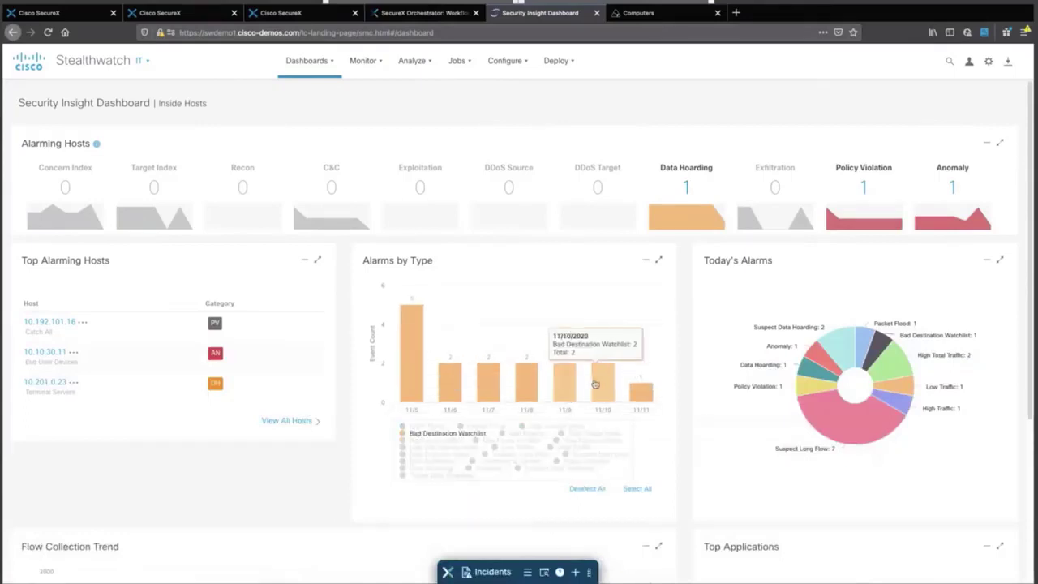
# Open the 11/10 Bad Destination Watchlist alarms and view flows for the first alarm
pyautogui.click(596, 385)
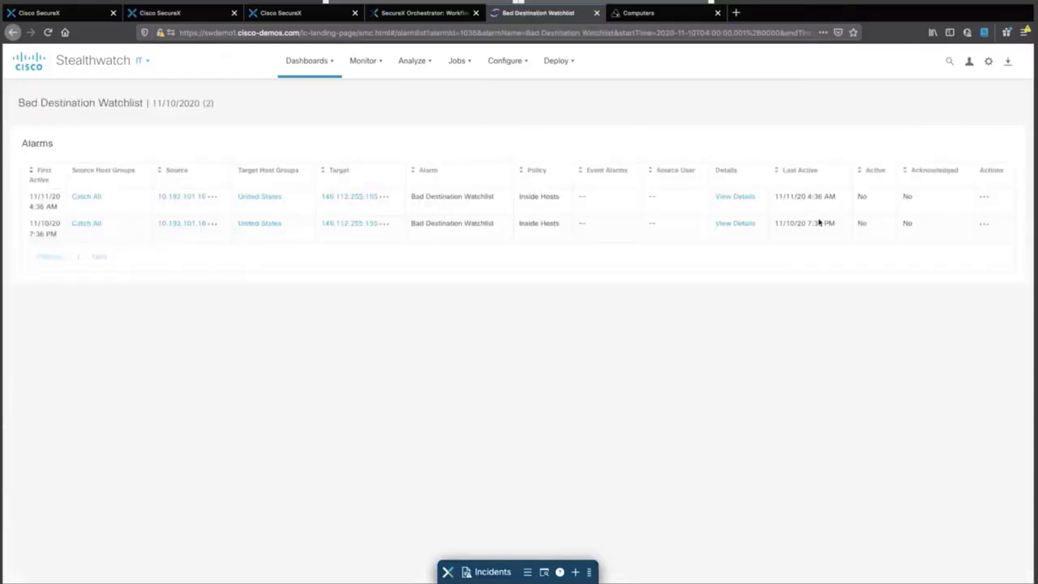
pyautogui.click(984, 197)
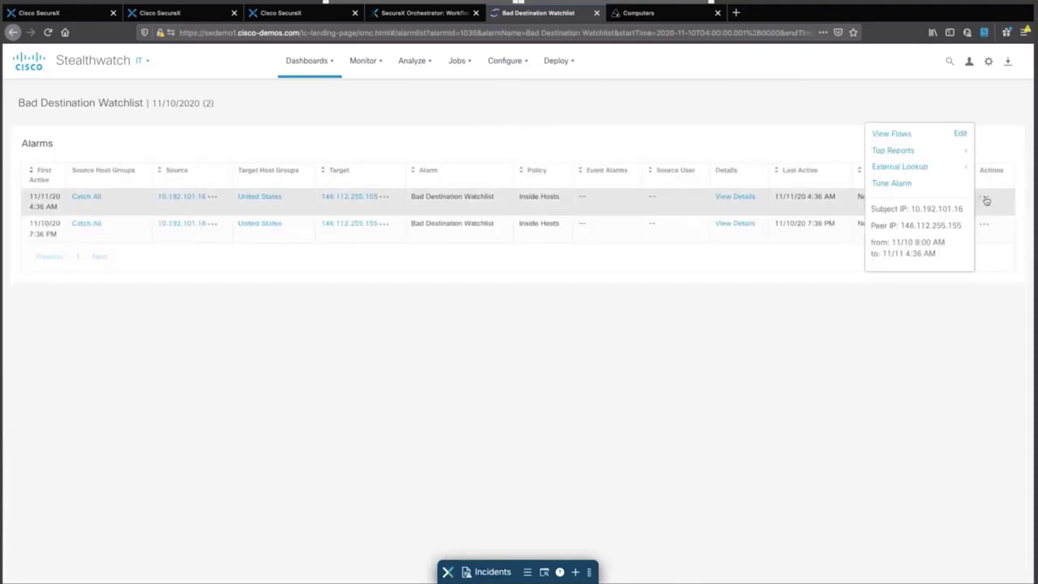
pyautogui.click(901, 145)
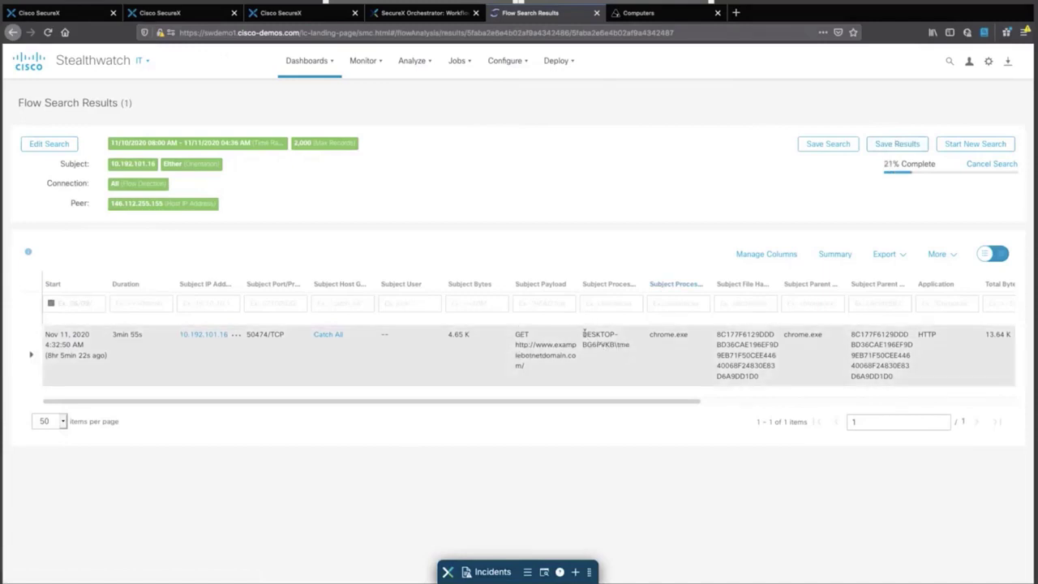
# Review the first HTTP flow from DESKTOP-BG6PVKB by expanding and collapsing its details, then move to Orchestrator
pyautogui.moveTo(583, 333); pyautogui.dragTo(615, 342)
pyautogui.click(614, 342)
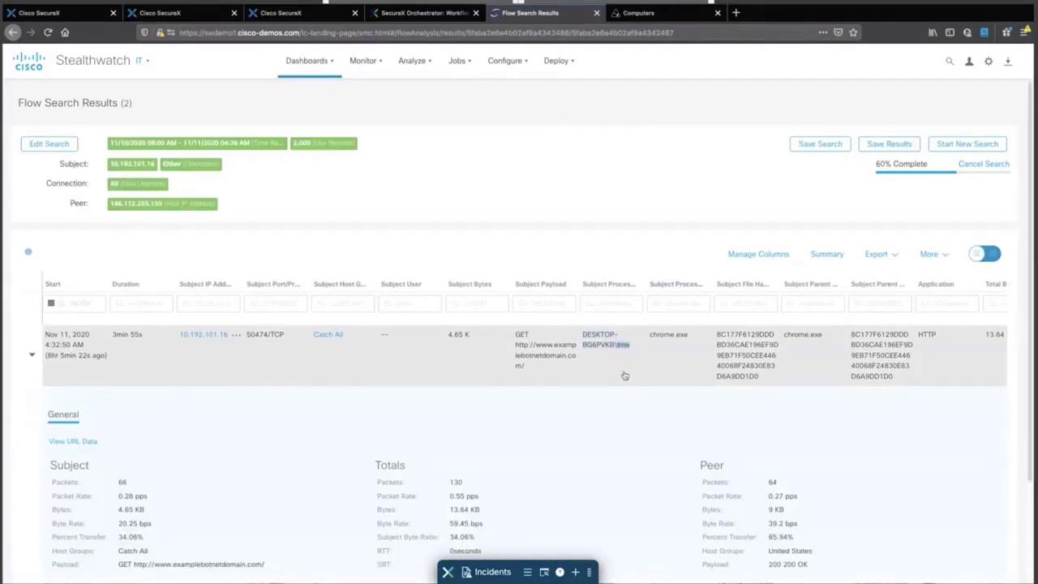
pyautogui.click(625, 348)
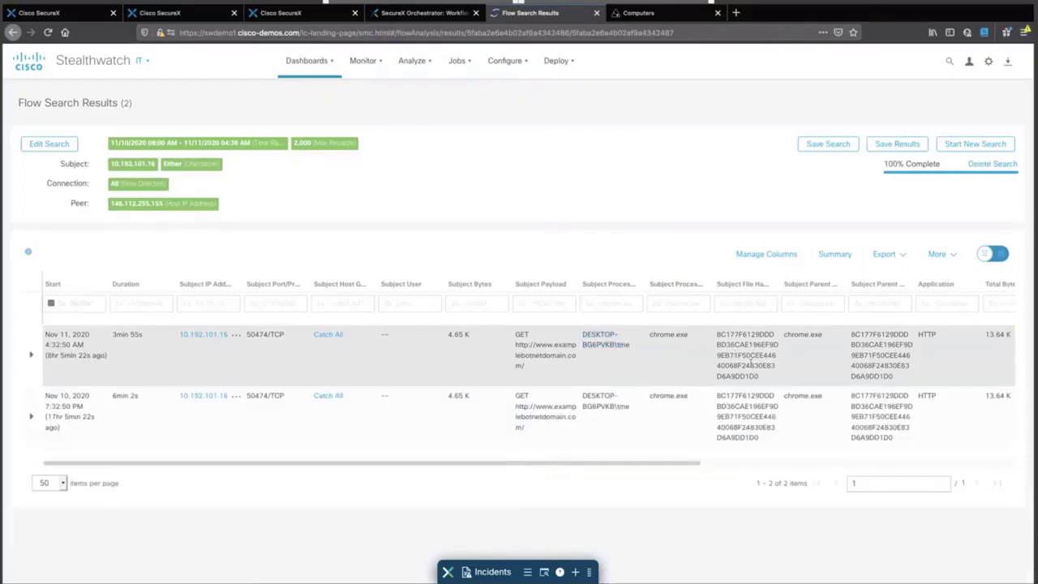
pyautogui.hscroll(2, 743, 365)
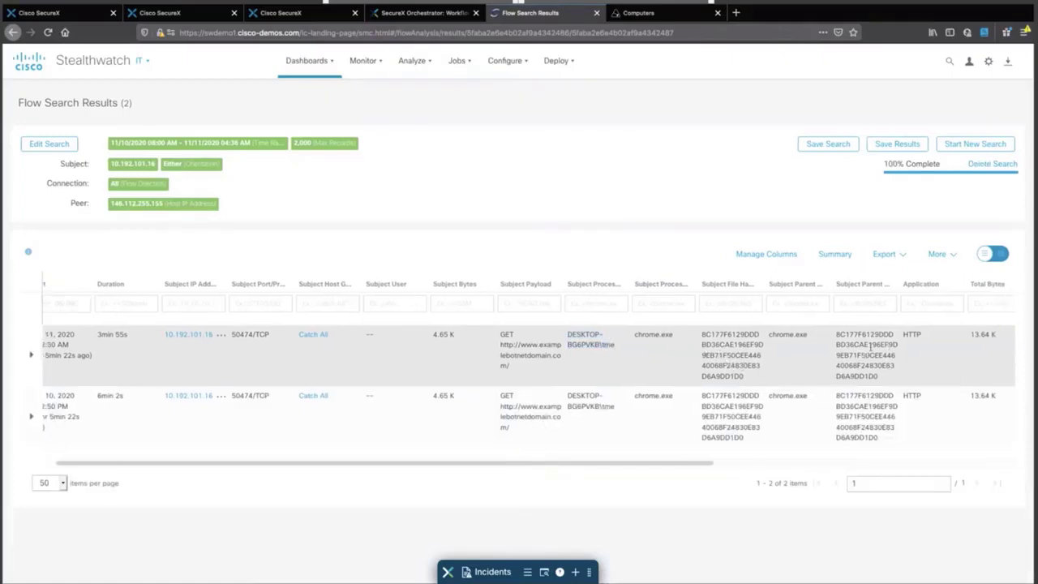
pyautogui.hscroll(-1, 870, 350)
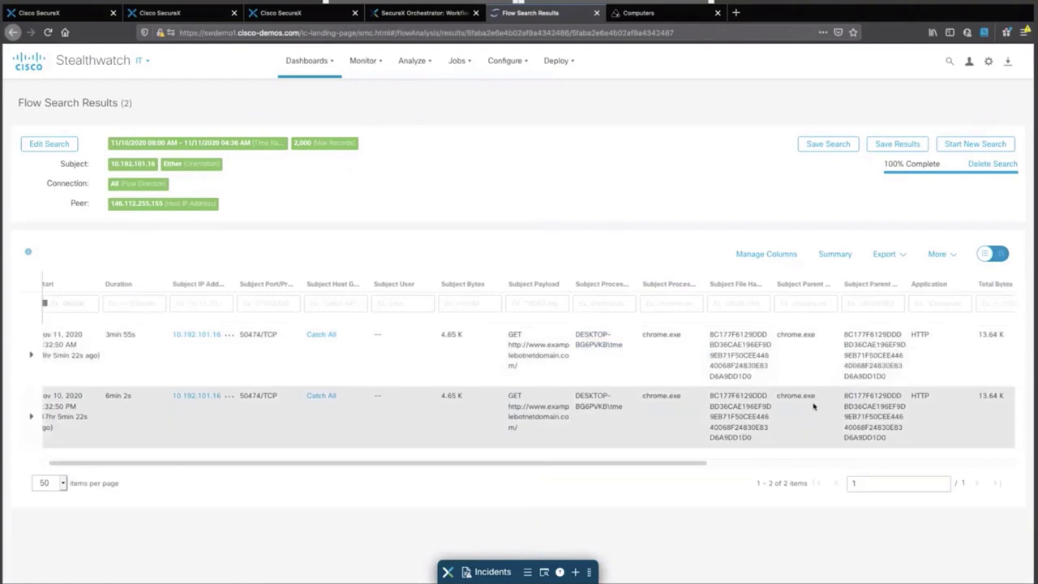
pyautogui.hscroll(-1, 782, 423)
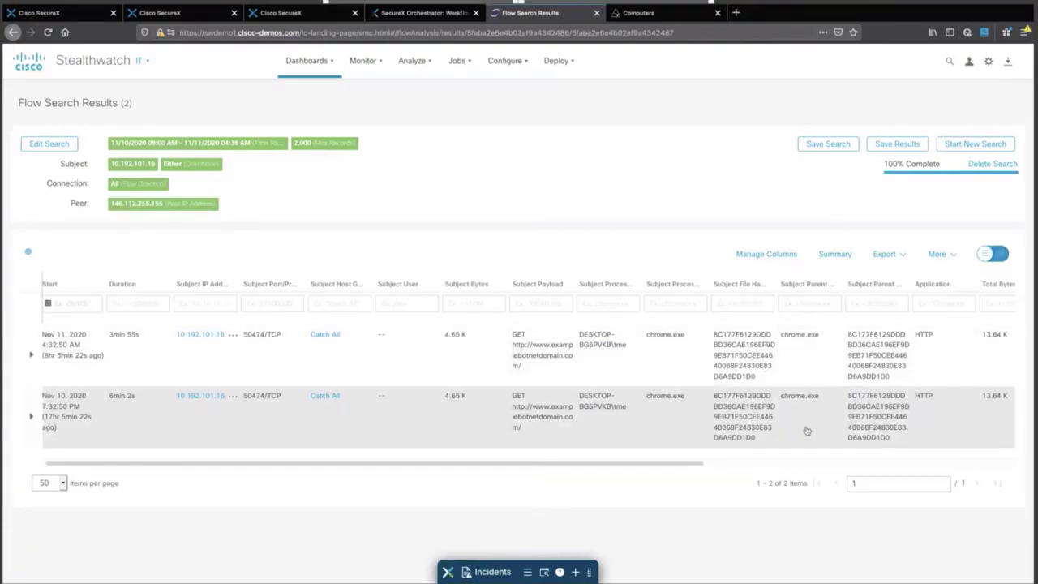
pyautogui.hscroll(2, 933, 368)
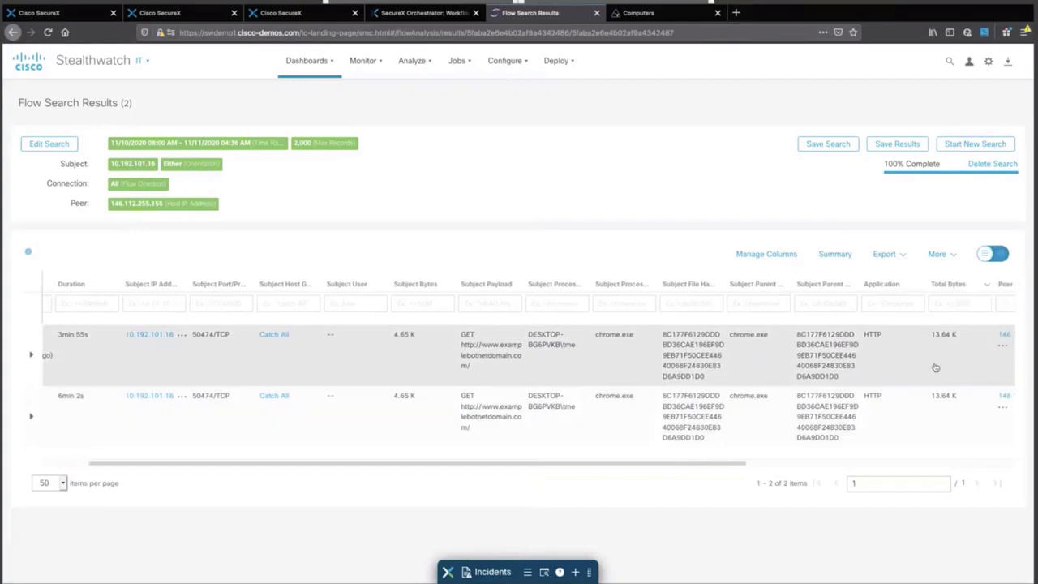
pyautogui.hscroll(-2, 932, 367)
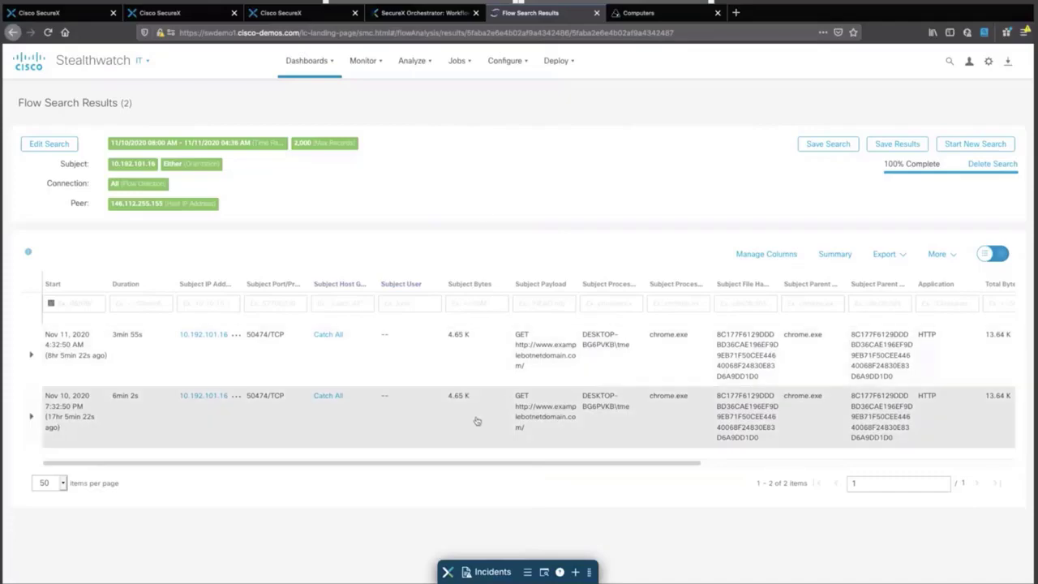
pyautogui.hotkey('ctrl', 'Right')
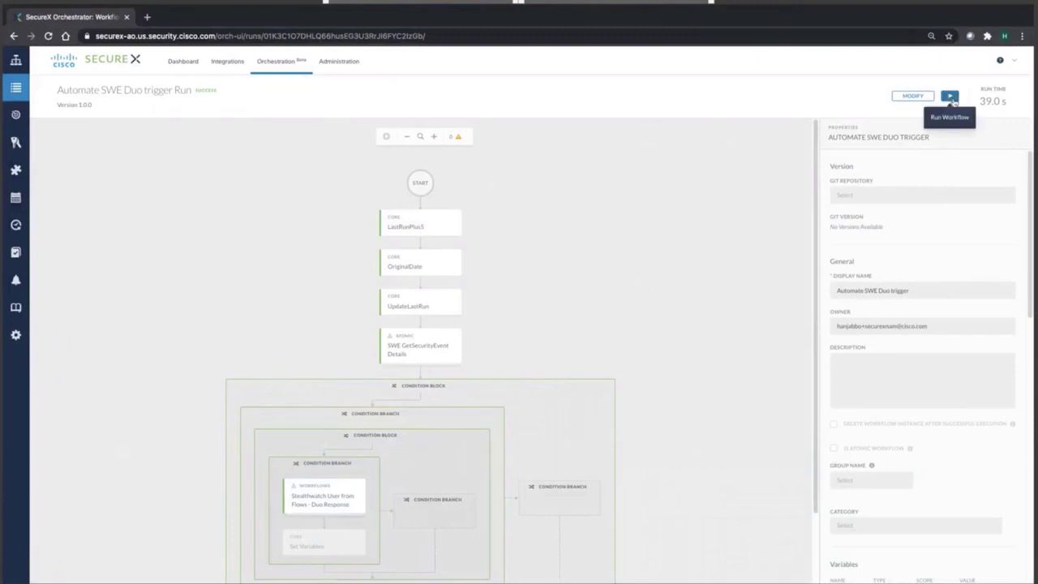
# Run the Automate SWE Duo trigger workflow and inspect the SWE GetSecurityEvent Details and Duo Response steps
pyautogui.click(950, 98)
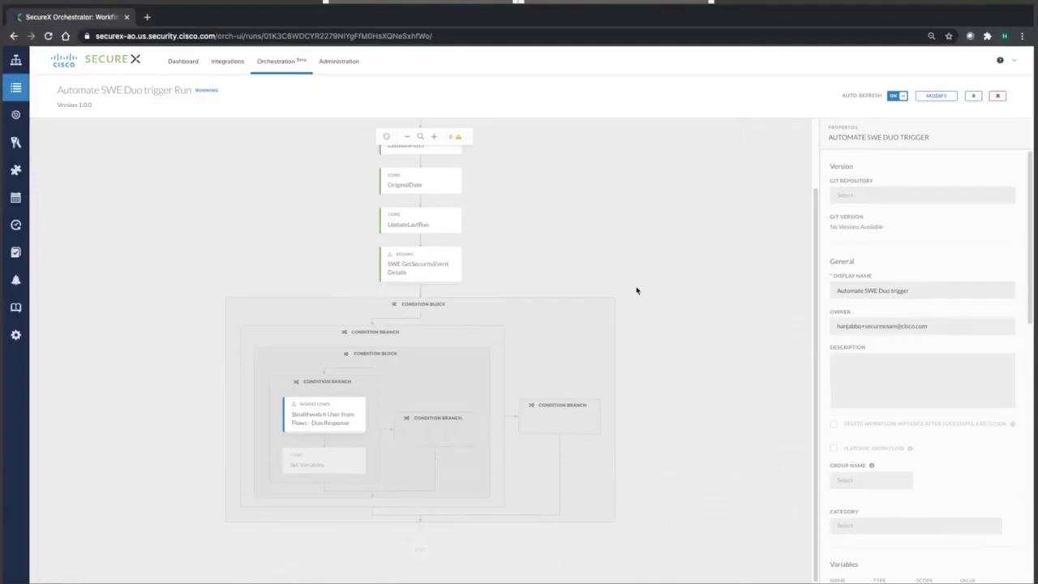
pyautogui.click(434, 278)
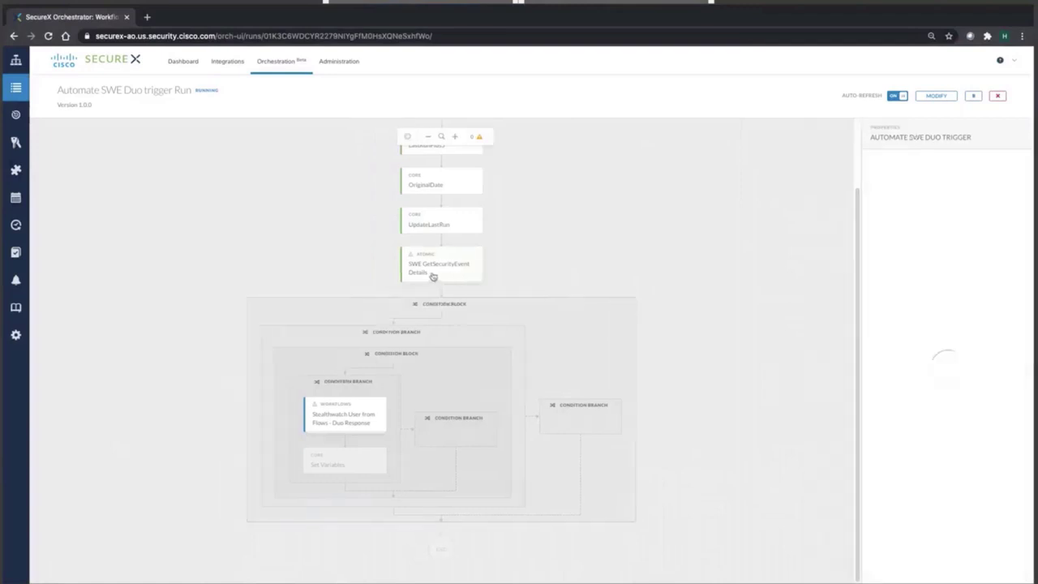
pyautogui.scroll(-3, 814, 560)
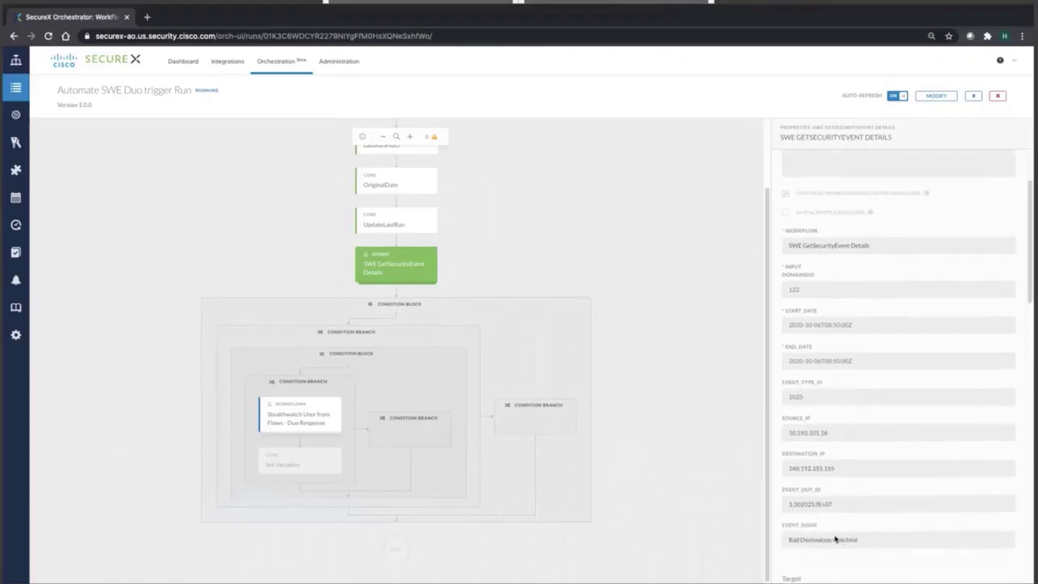
pyautogui.scroll(1, 838, 539)
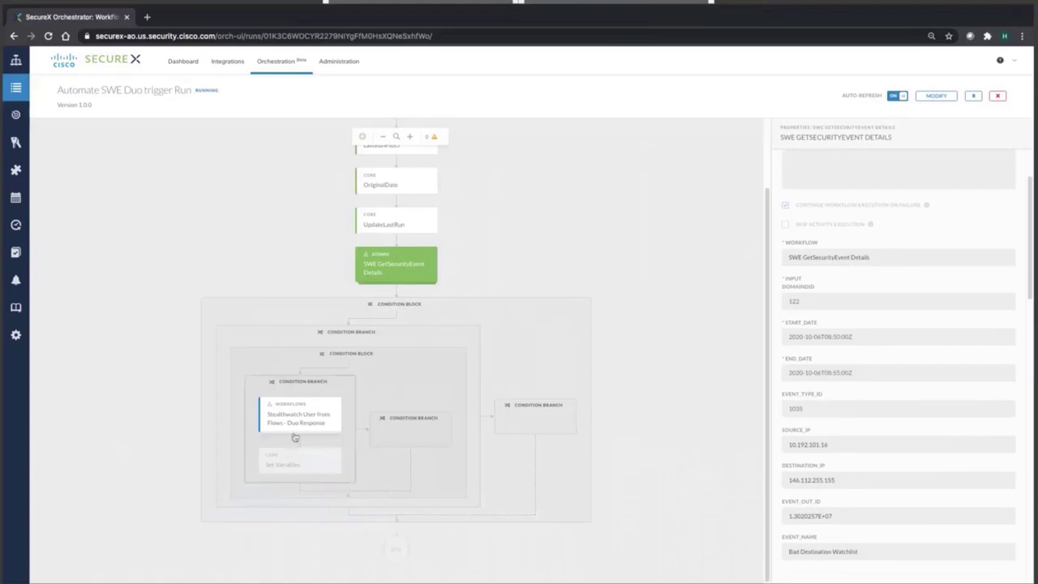
pyautogui.moveTo(294, 432)
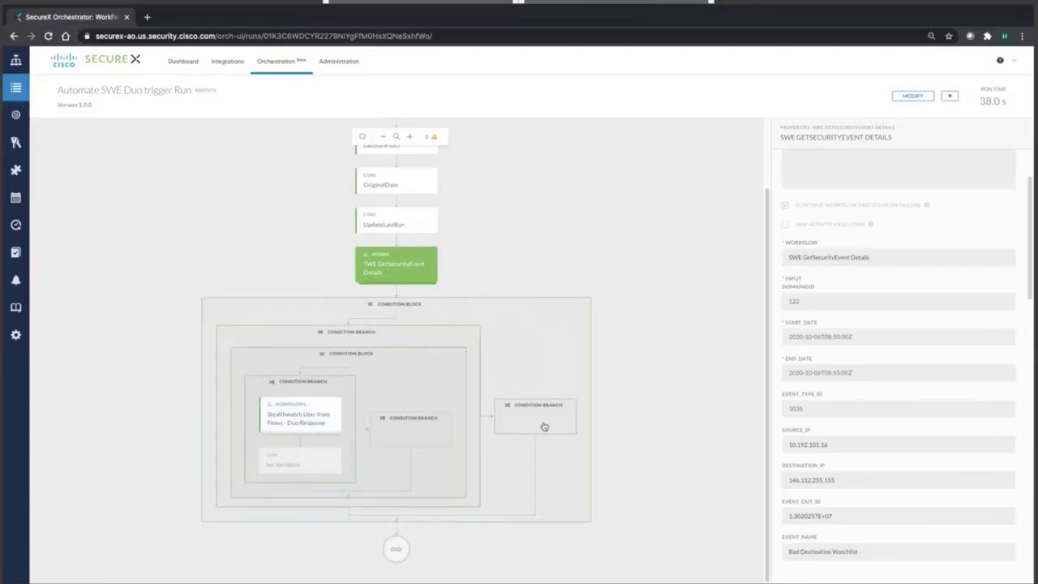
pyautogui.click(302, 424)
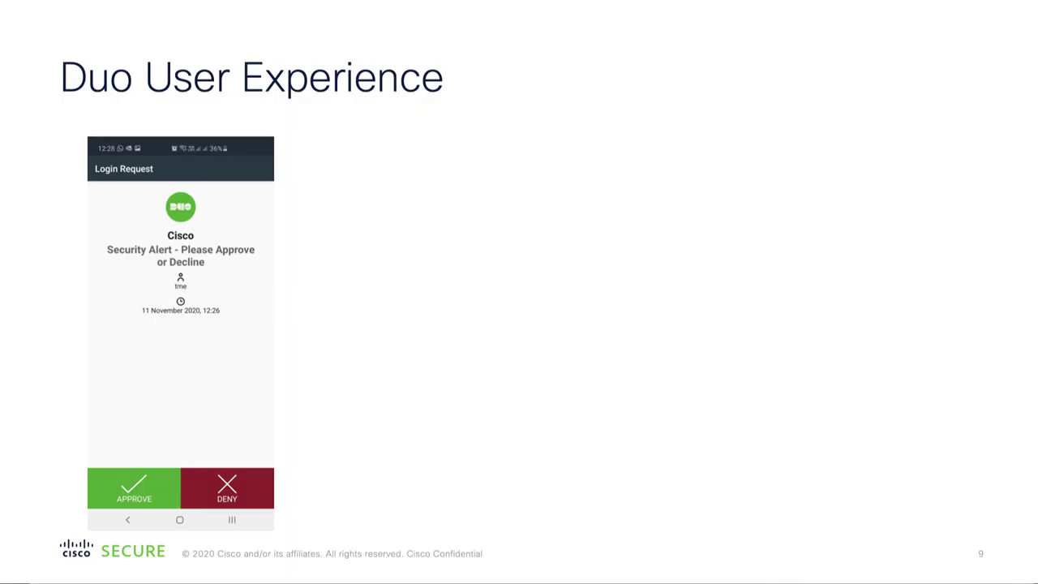
# Advance the slides through the denial-reason dialog to the Fraud reported! confirmation
pyautogui.press('Right')
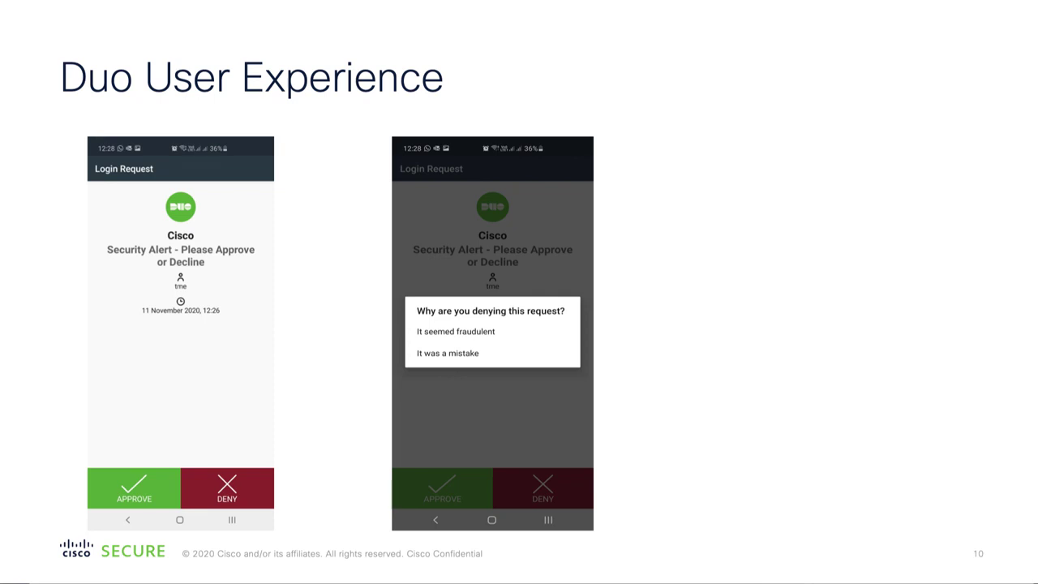
pyautogui.press('Right')
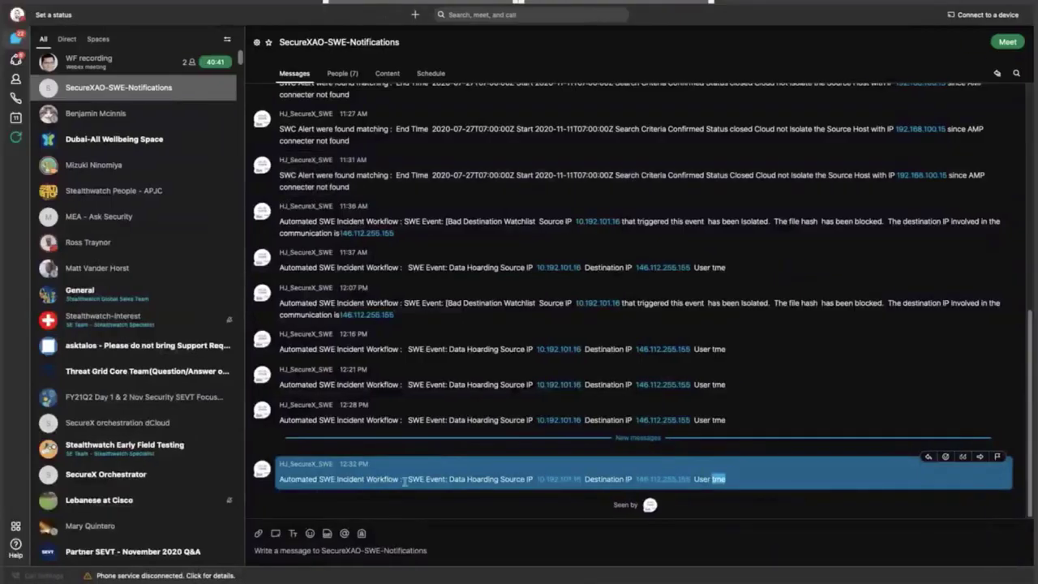
# Highlight the new 12:32 PM Data Hoarding alert for 10.192.101.16 in SecureXAO-SWE-Notifications
pyautogui.moveTo(279, 482); pyautogui.dragTo(745, 476)
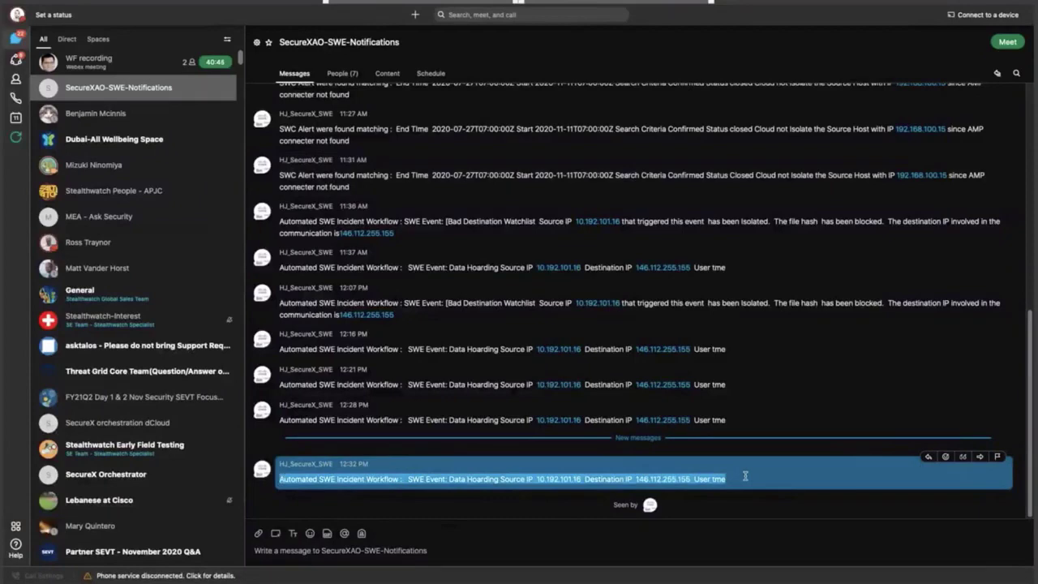